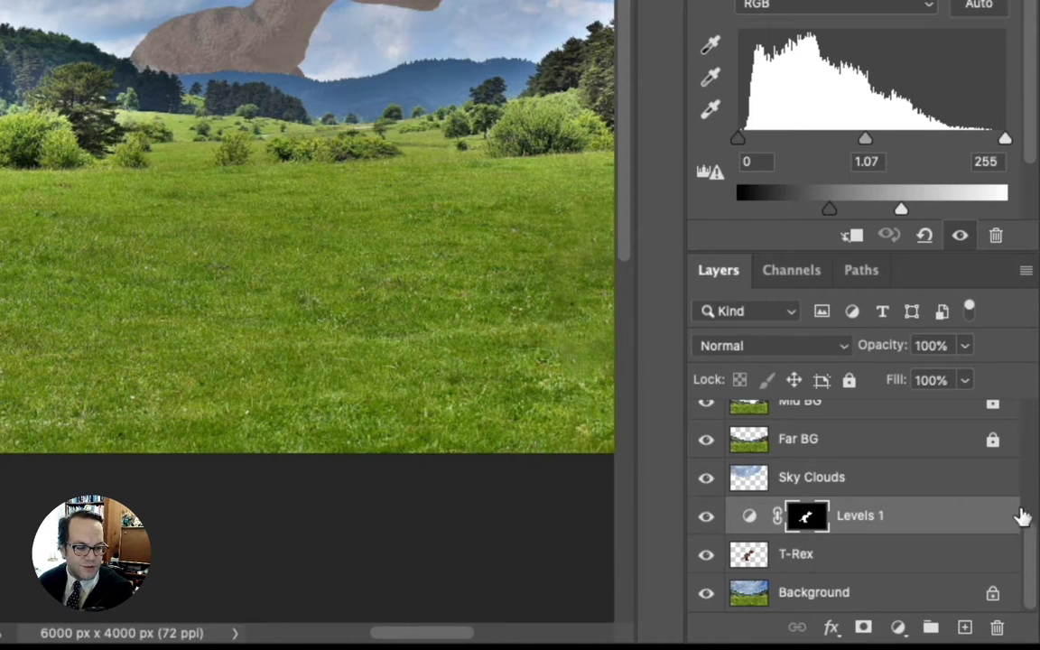
- Add a Color Balance adjustment layer for the T-Rex above Levels 1, with midtones Cyan-Red -39, Magenta-Green +9 and Yellow-Blue +48
click(897, 627)
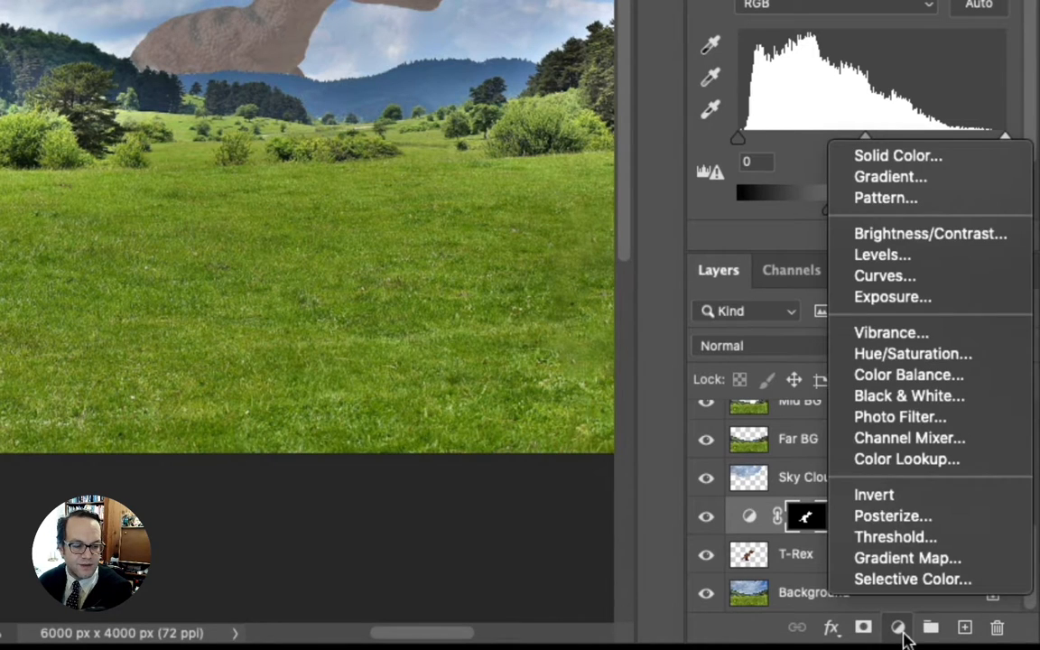
click(939, 377)
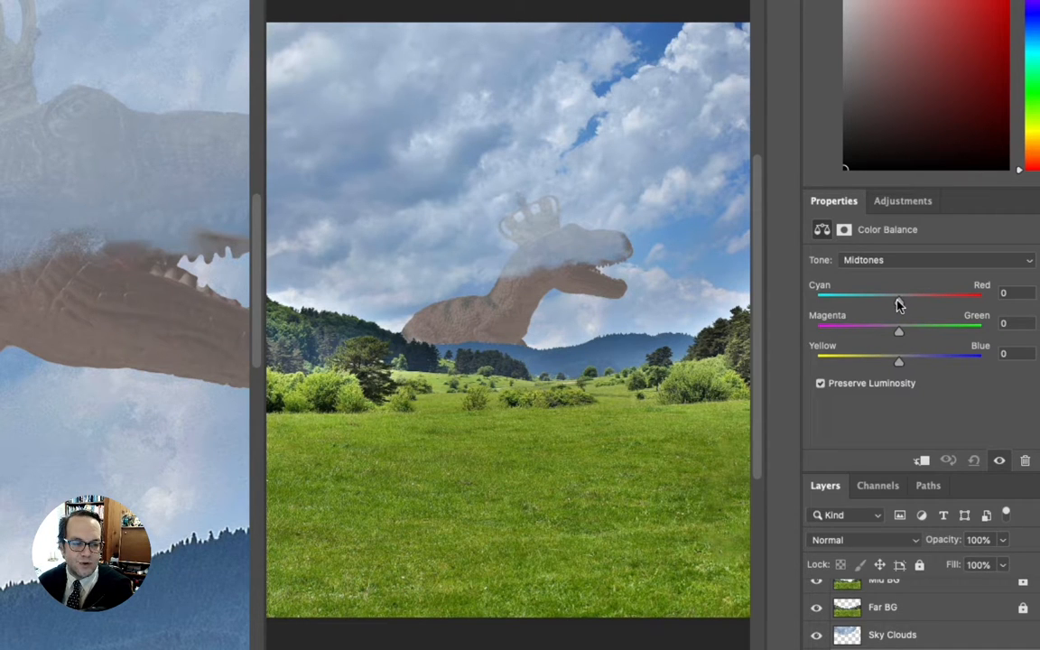
drag(898, 306, 866, 304)
click(872, 260)
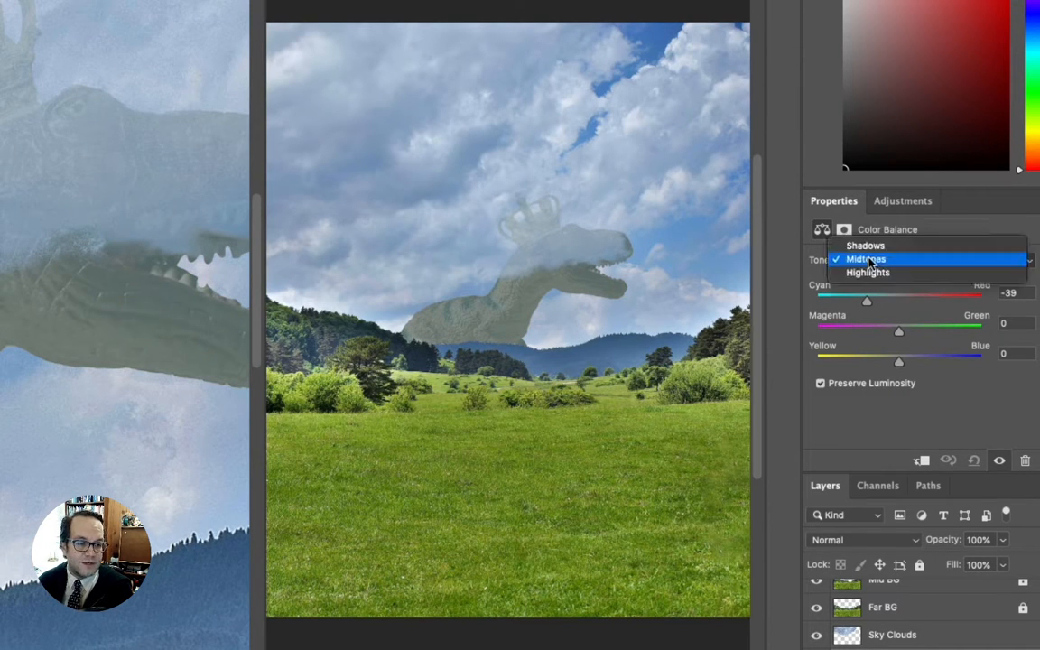
click(869, 260)
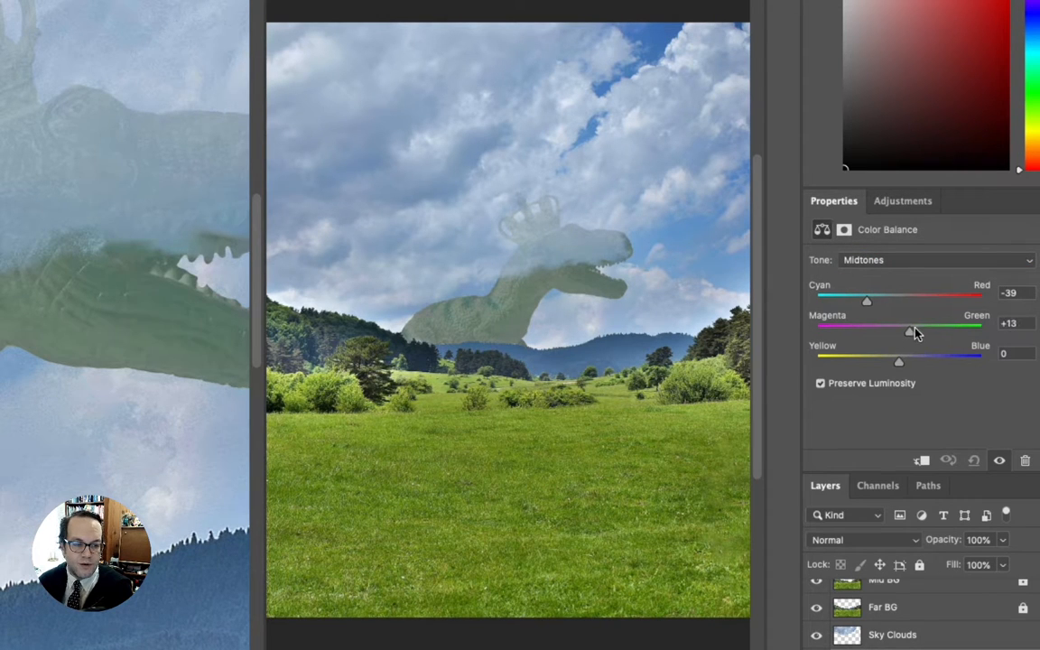
drag(915, 333, 940, 364)
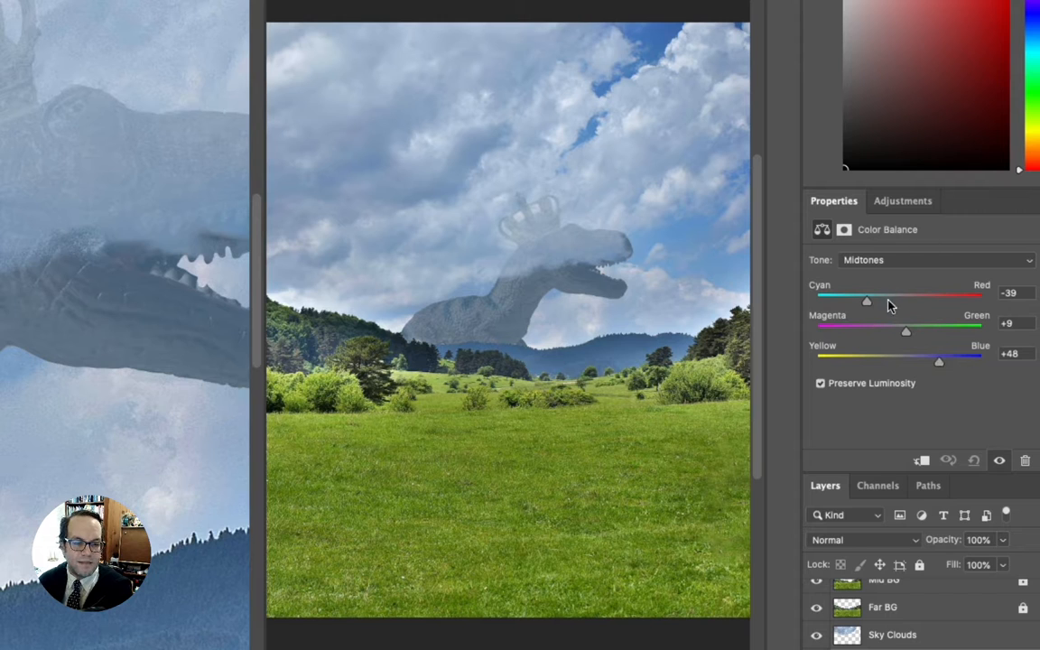
- Set the Color Balance shadows to Cyan-Red +6, Magenta-Green +13 and Yellow-Blue +26
click(897, 260)
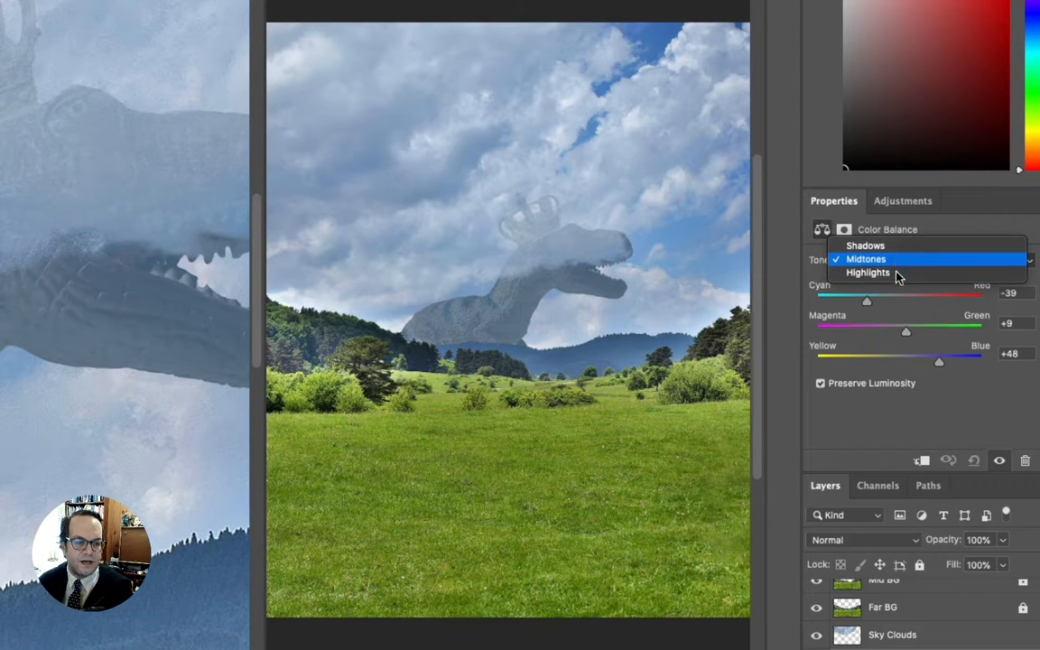
click(898, 250)
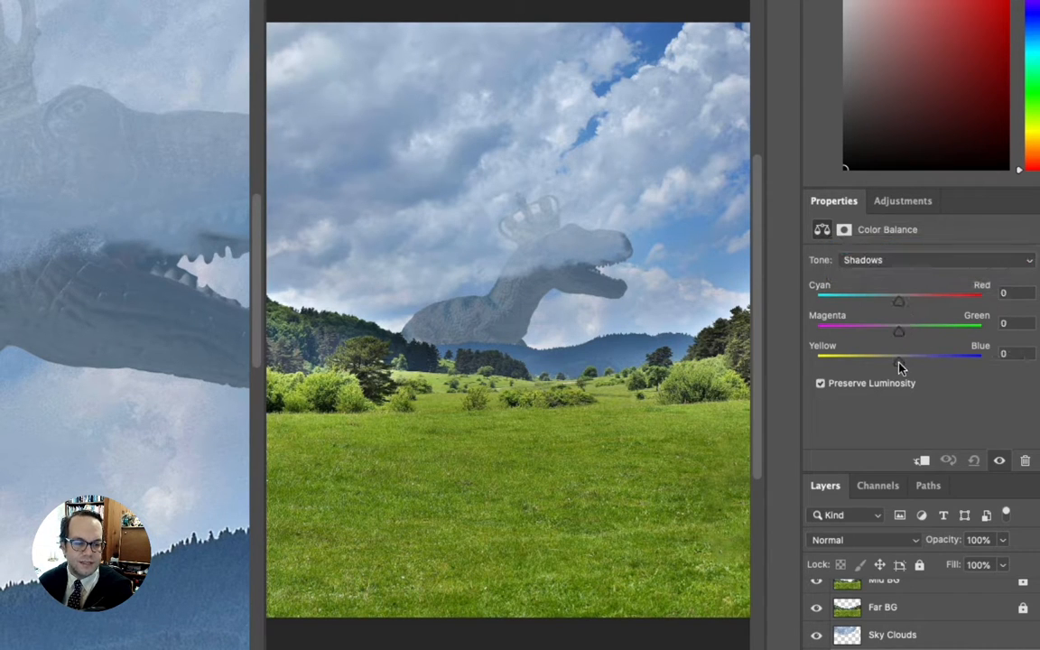
drag(899, 366, 916, 367)
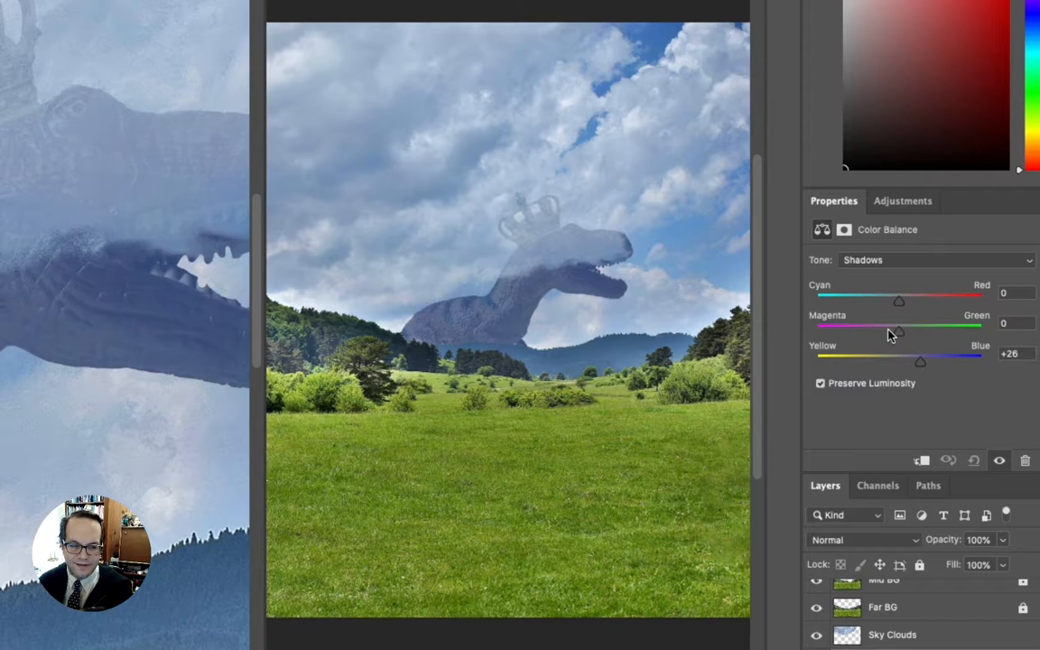
drag(888, 334, 906, 310)
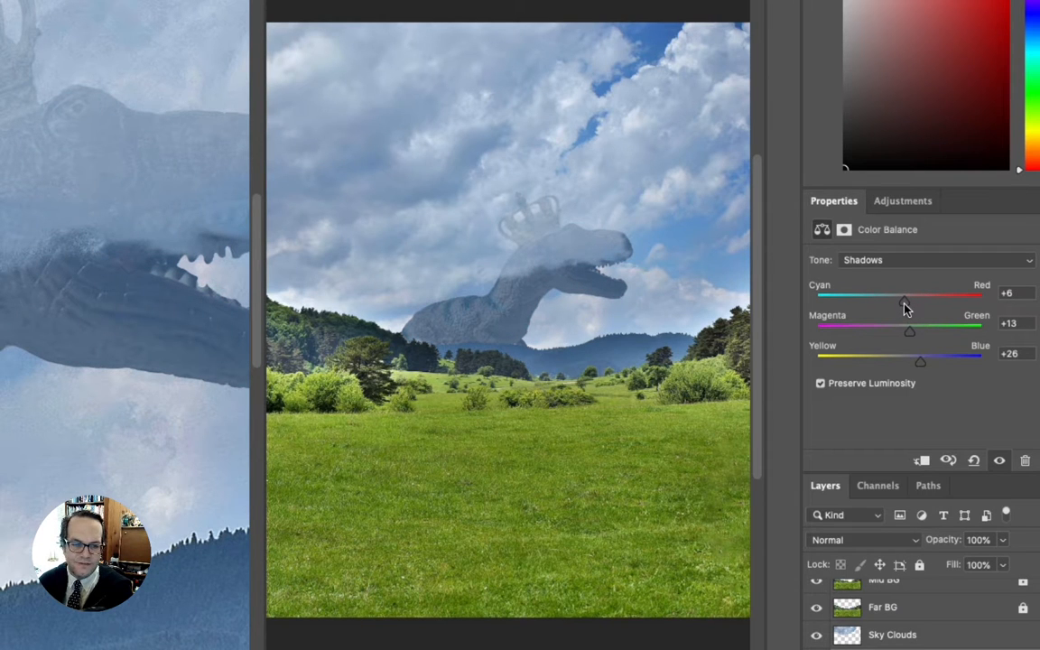
- Set the Color Balance highlights to Cyan-Red -15, Magenta-Green +15 and Yellow-Blue +16, and compare the T-Rex with the adjustment off and on
click(907, 261)
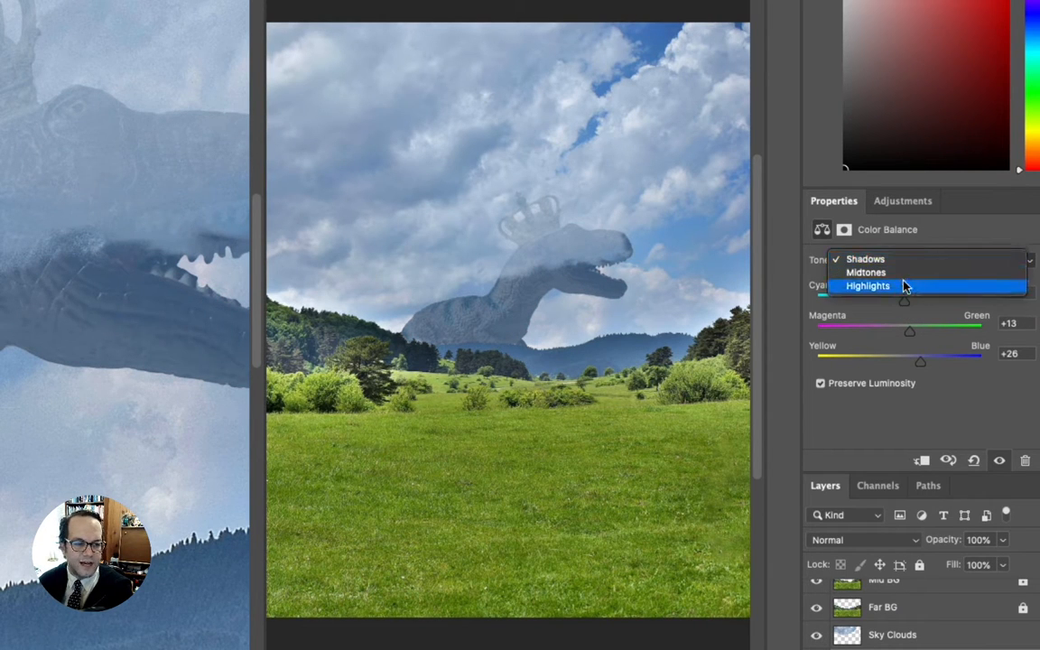
click(906, 286)
drag(901, 363, 913, 361)
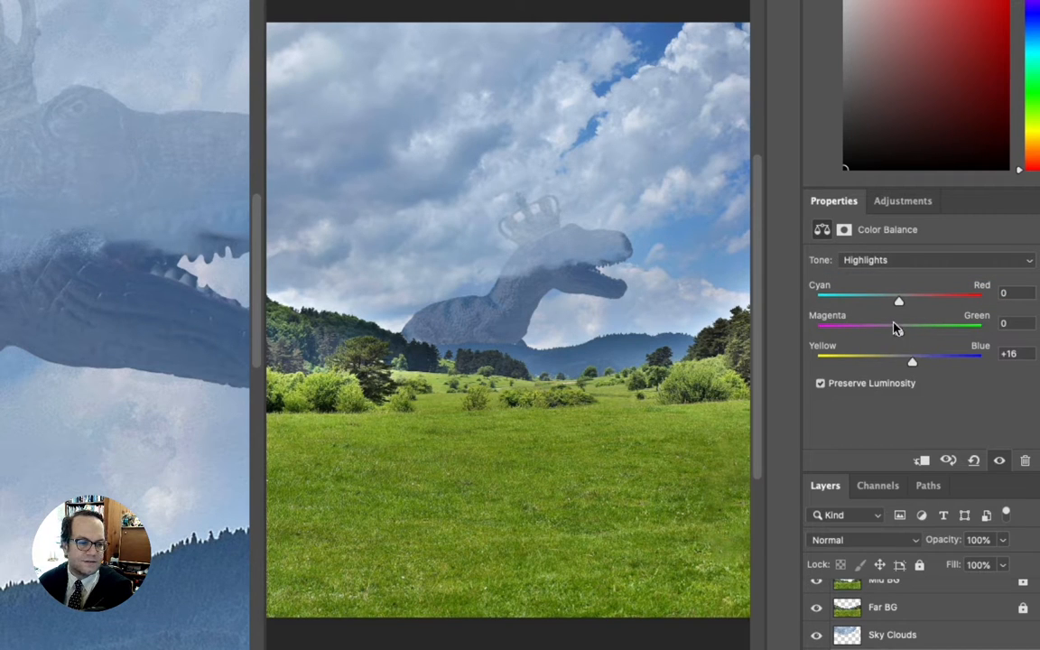
drag(905, 333, 885, 304)
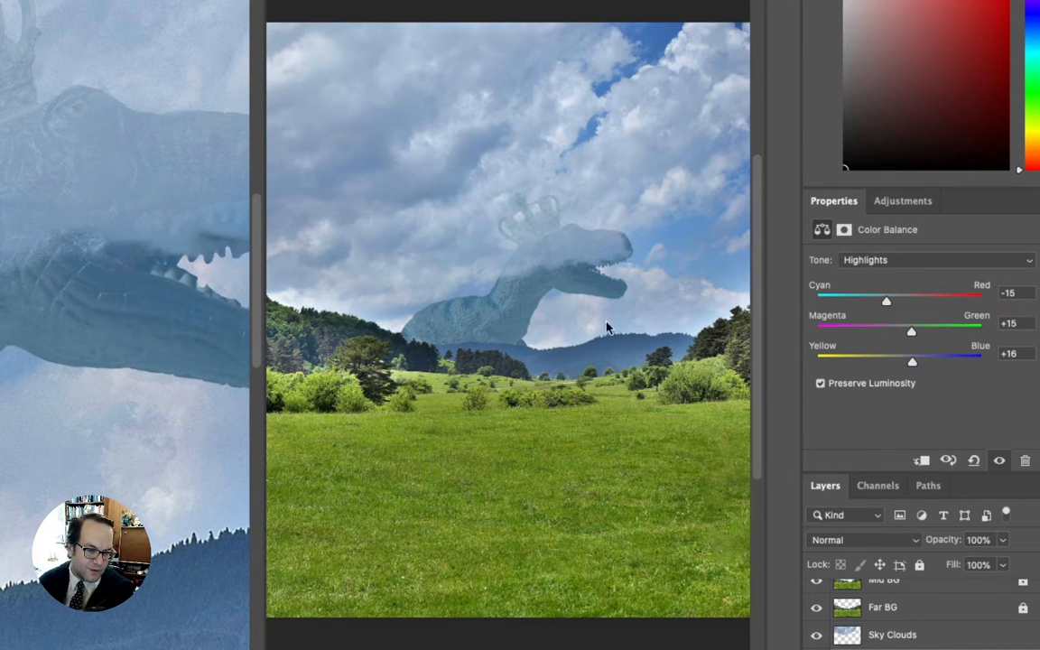
click(817, 649)
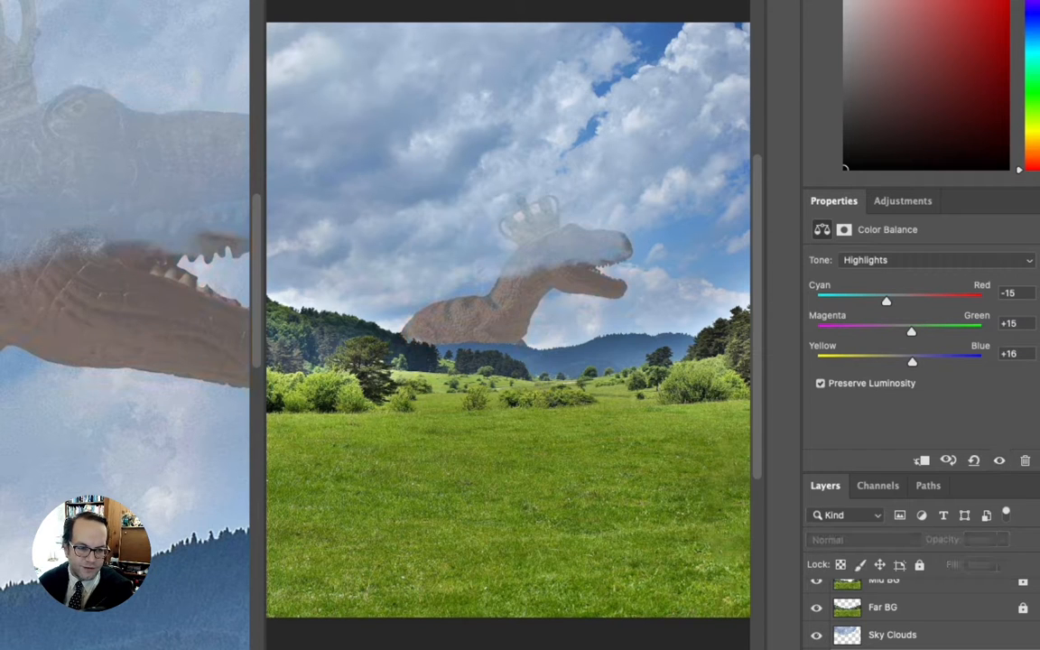
click(999, 460)
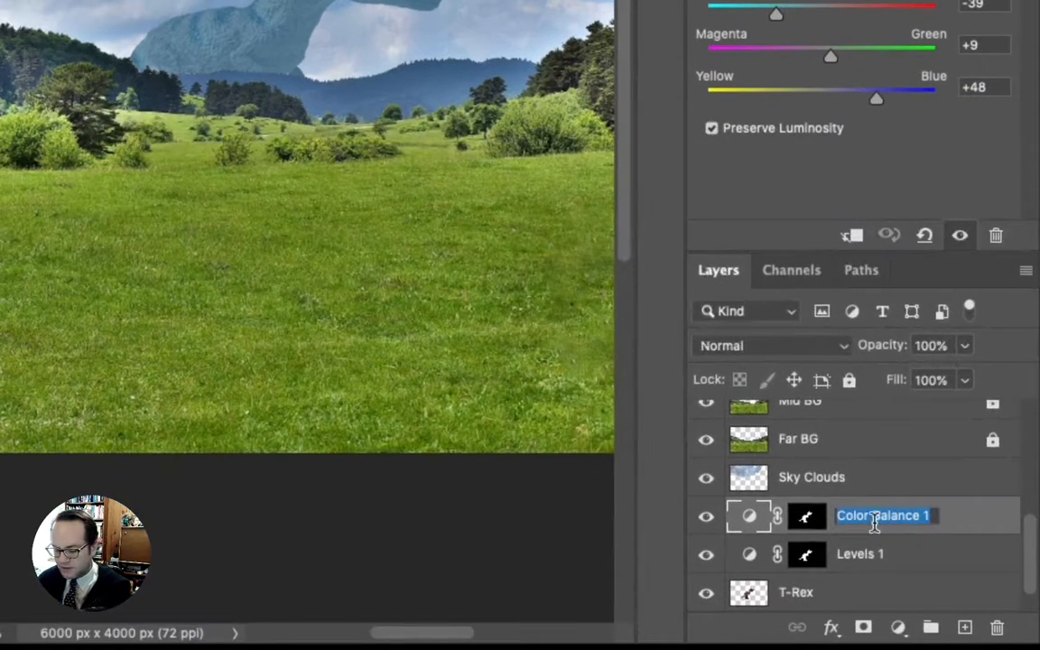
- Rename the Color Balance 1 adjustment layer as T-Rex Cool
text(T-Rex)
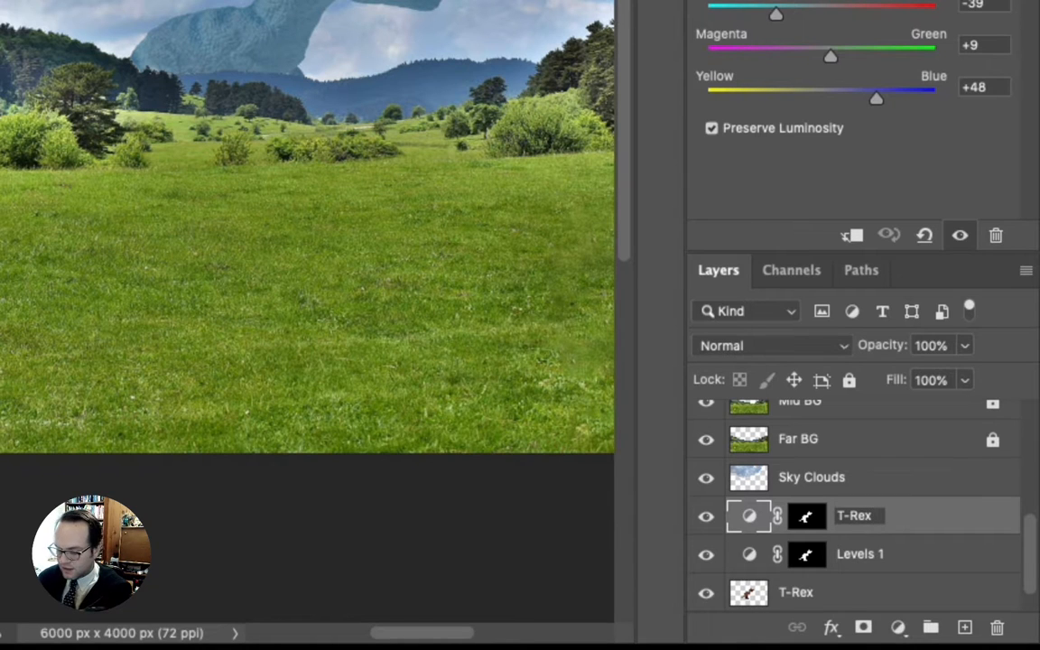
text( Cool)
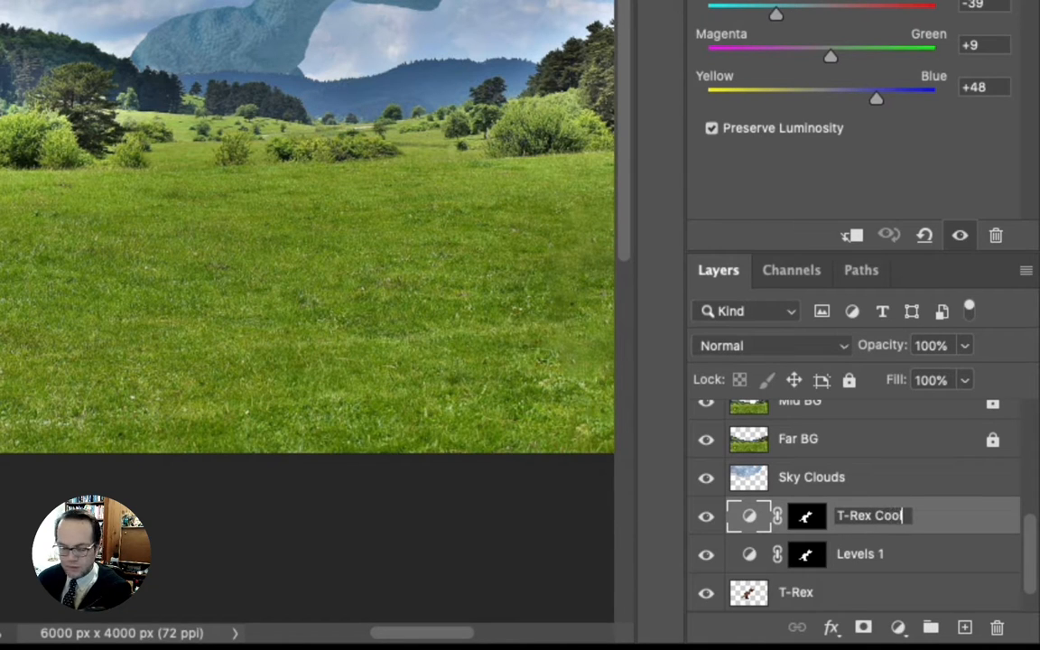
key(Return)
- Rename the Levels 1 adjustment layer as T-Rex Low Contrast
double_click(862, 554)
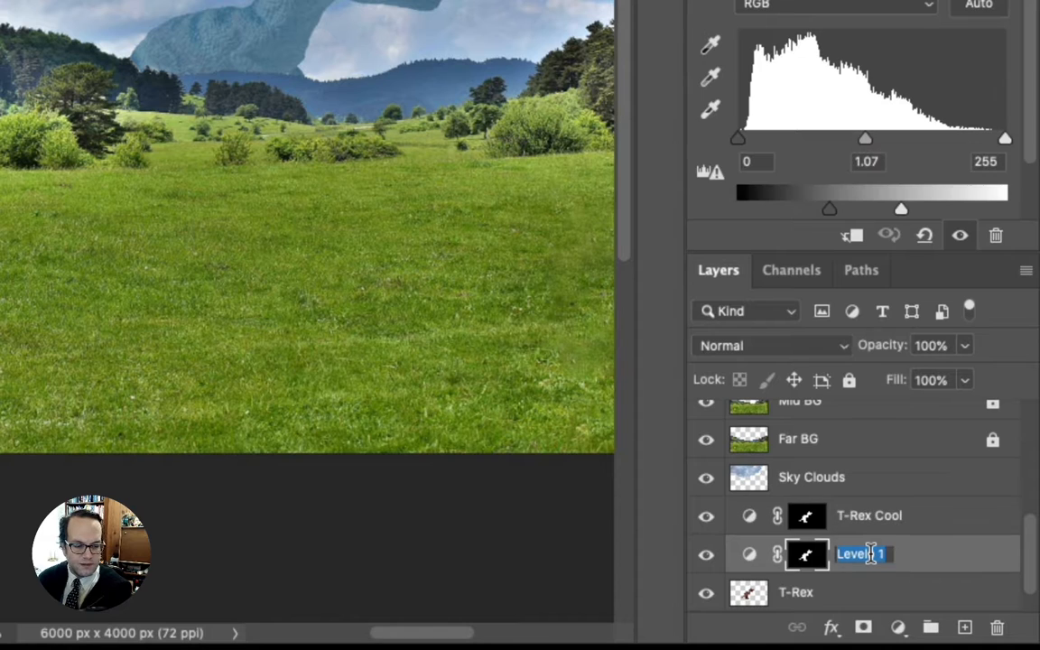
text(T-)
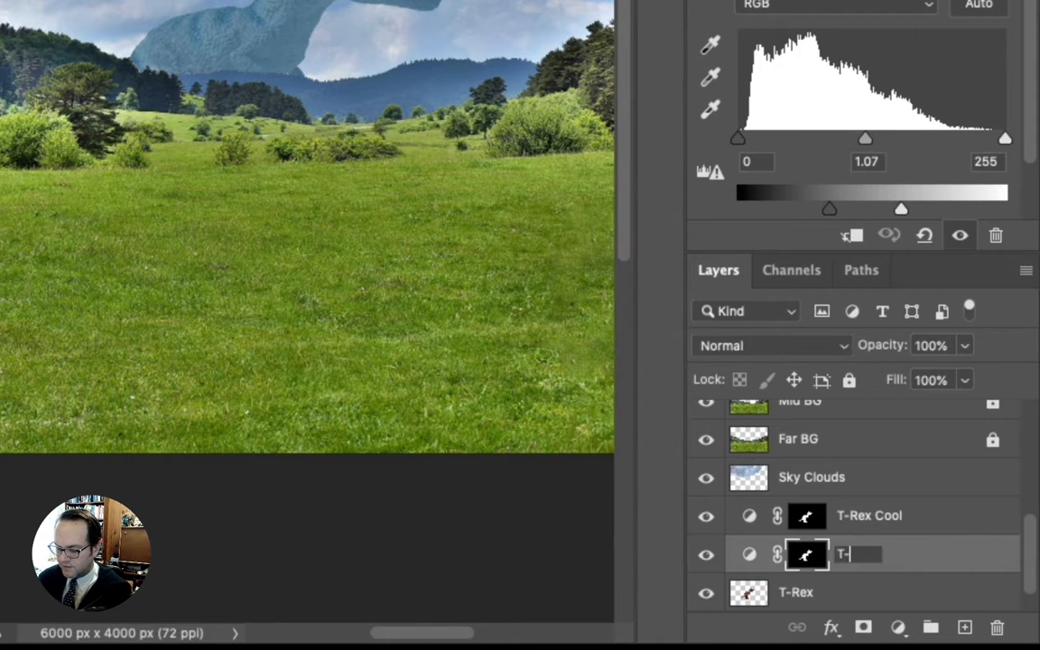
text(Rex)
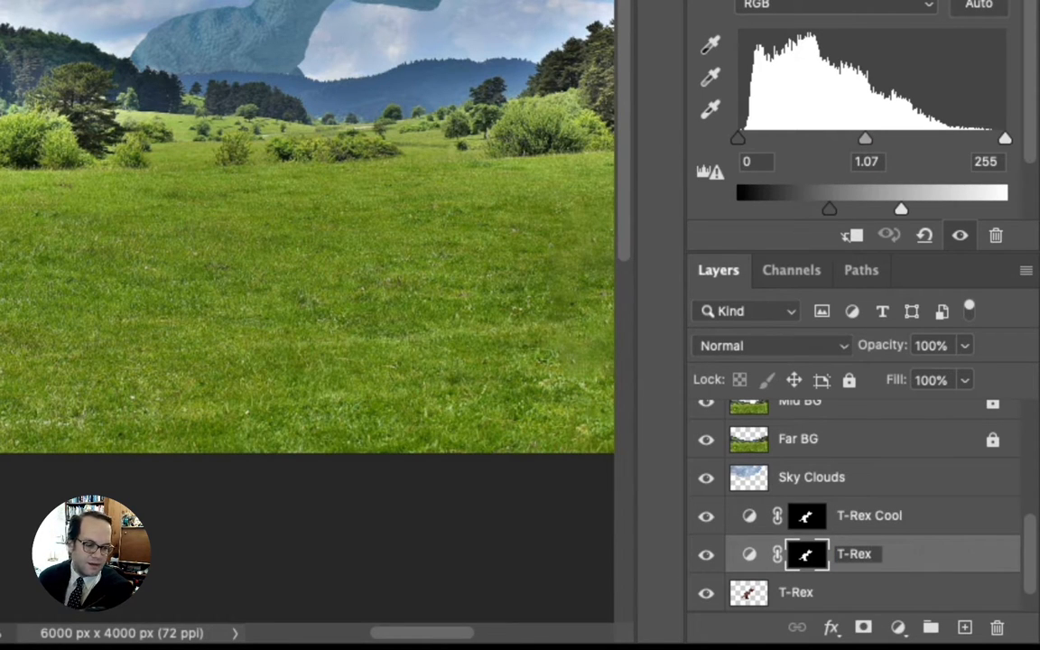
text( Low Contrast)
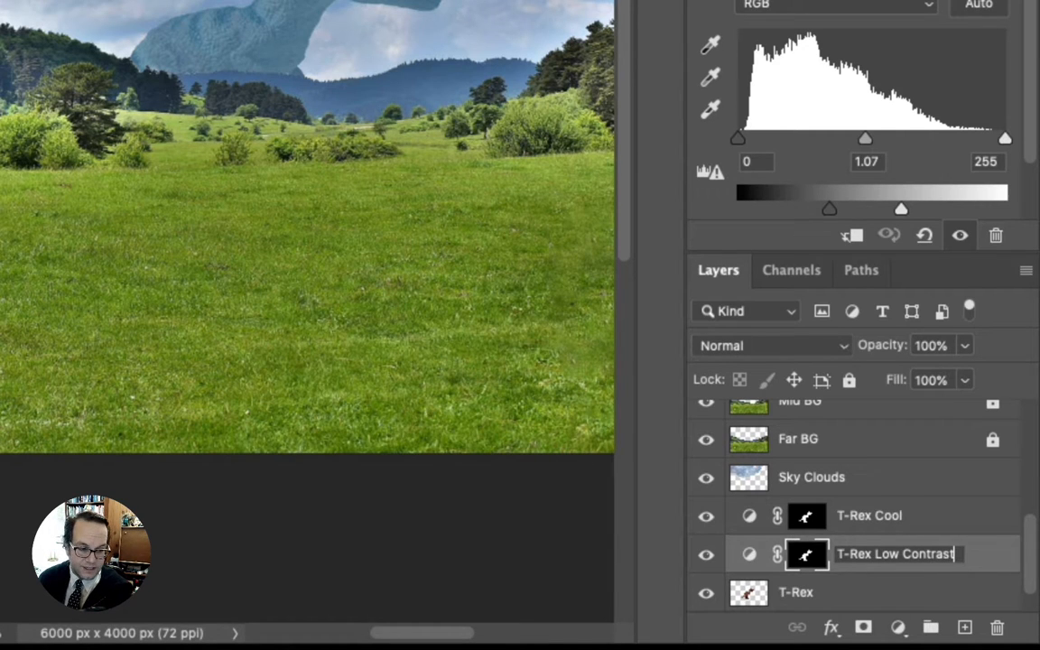
key(Return)
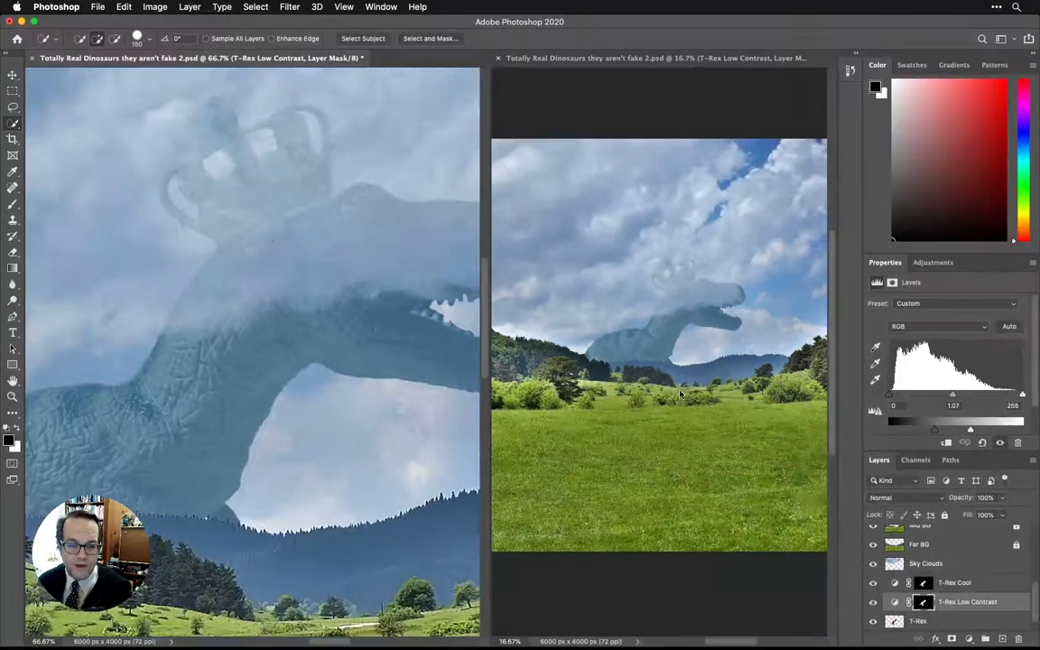
- Try to move the T-Rex up in the full-scene view with the Move tool, and undo the move
click(12, 76)
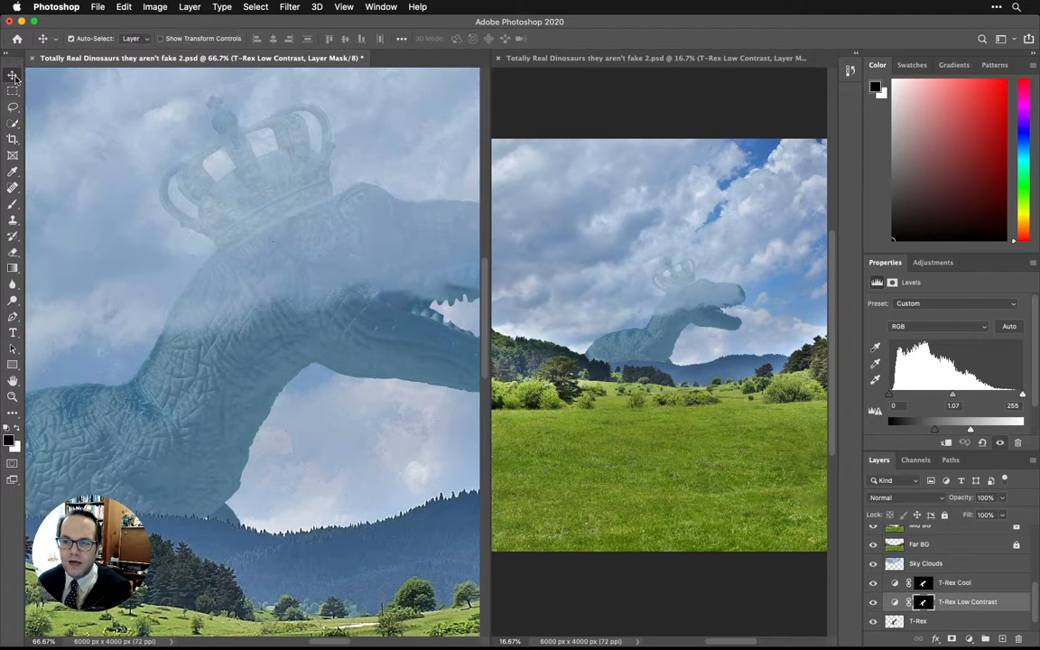
click(651, 354)
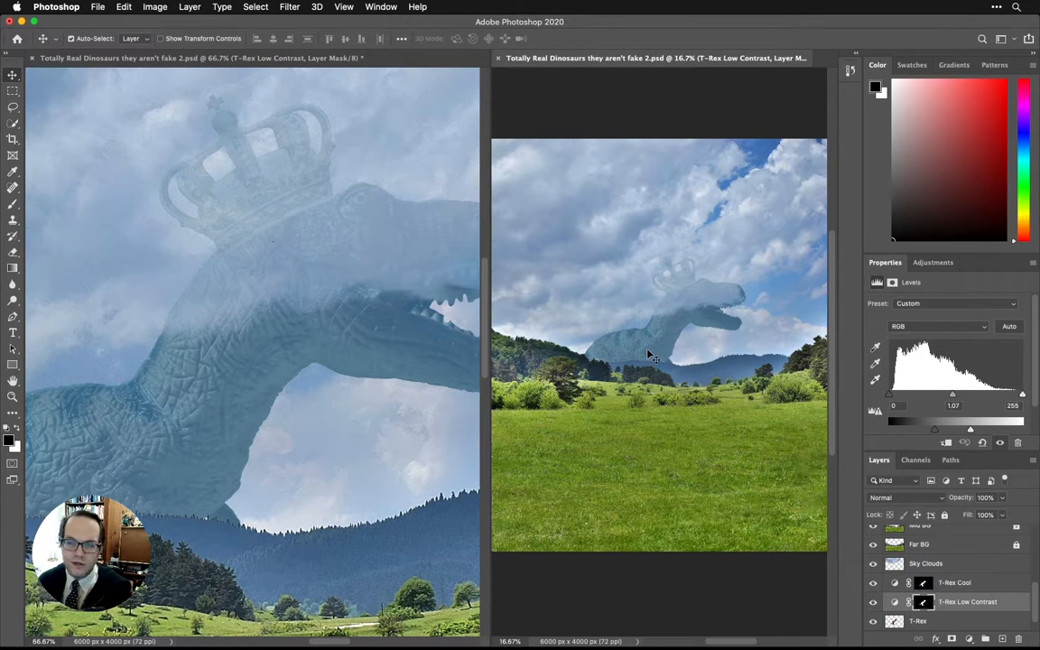
drag(648, 354, 591, 311)
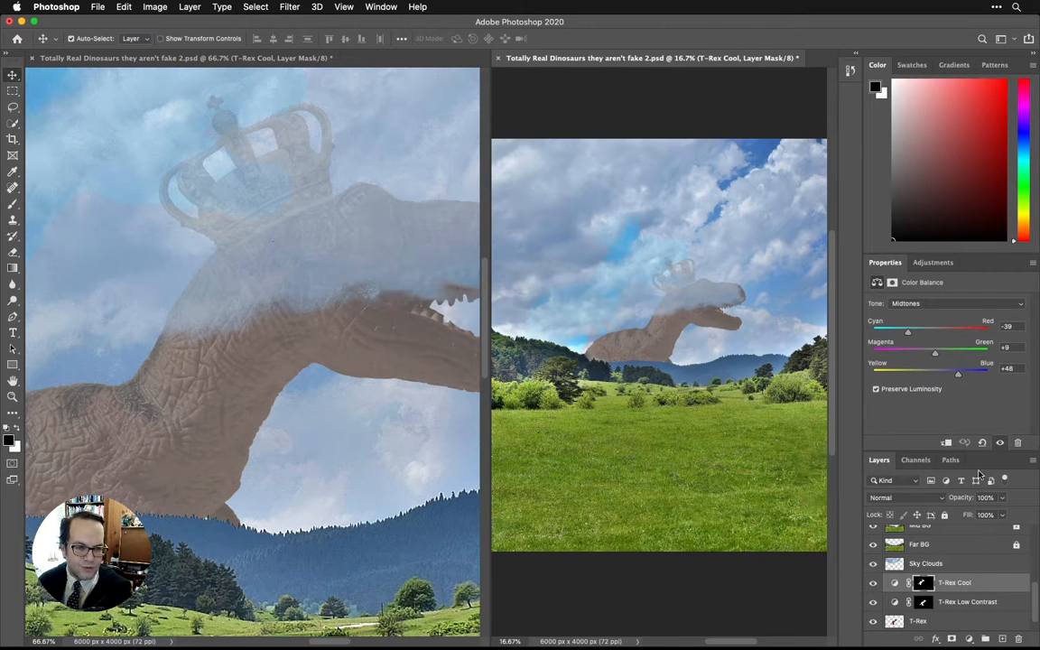
key(super+z)
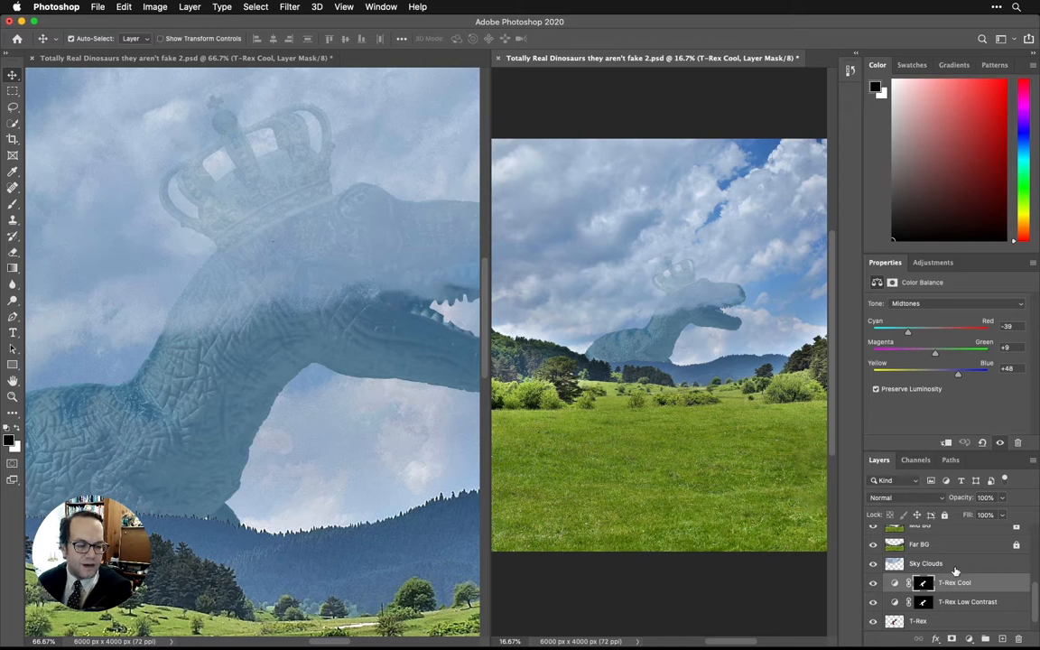
- Link the T-Rex Cool, T-Rex Low Contrast and T-Rex layers together
scroll(944, 596, down, 1)
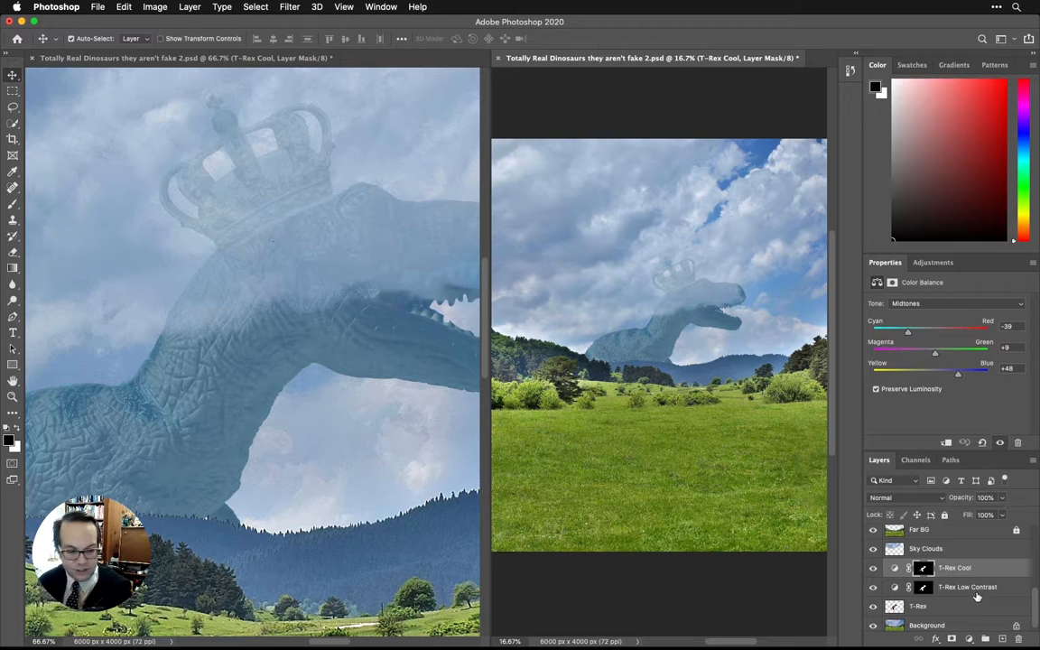
shift+click(976, 592)
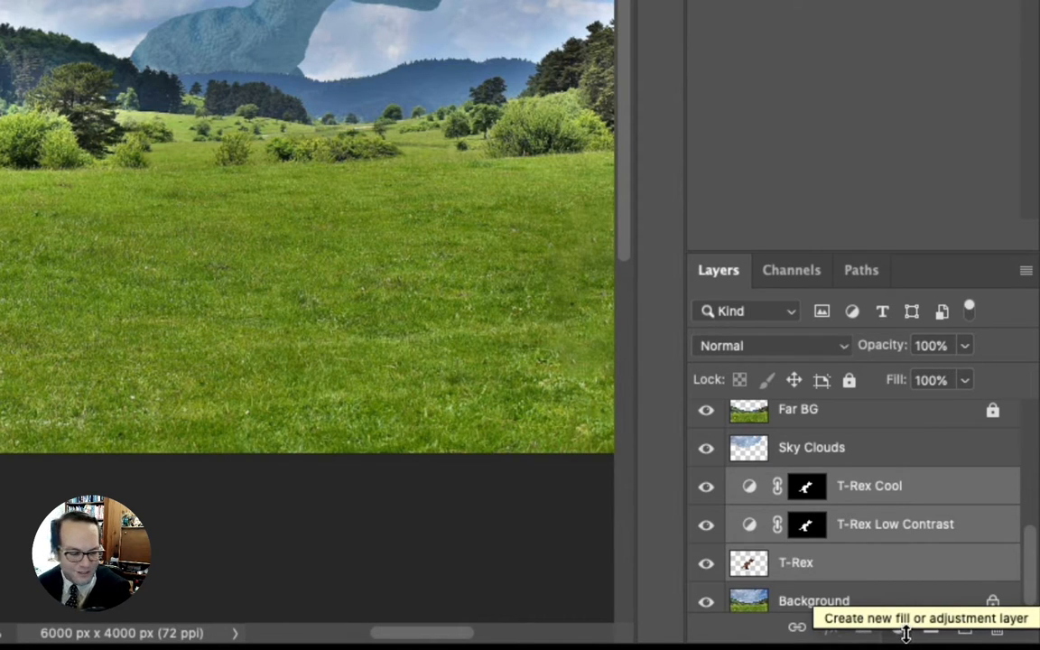
click(796, 629)
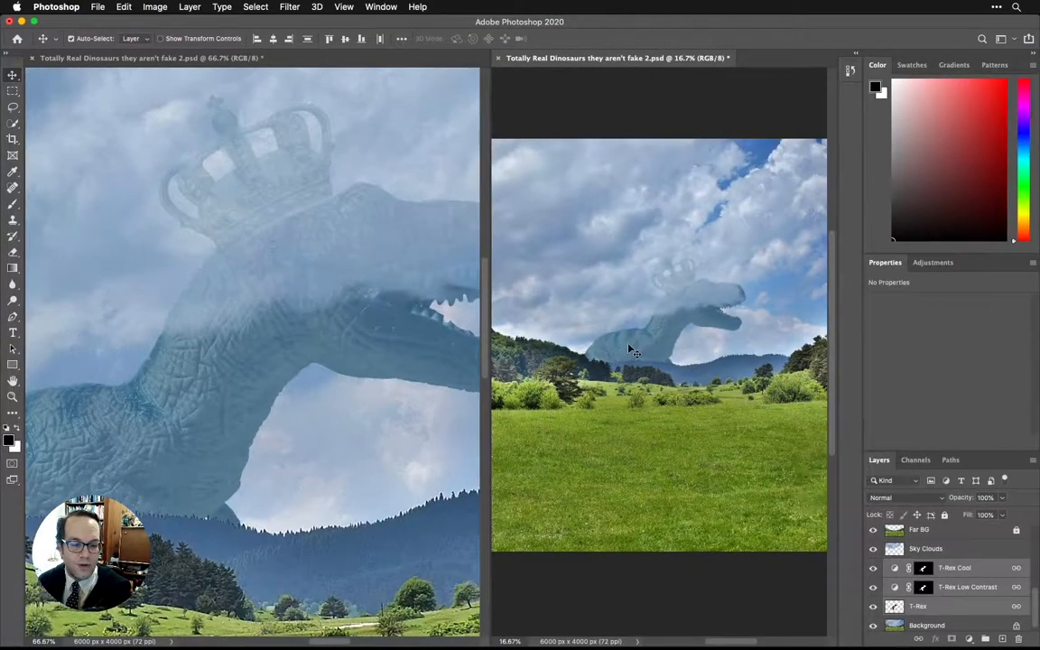
- Move the linked T-Rex layers up into the sky, and undo the accidental move of the Sky Clouds layer
drag(199, 2, 273, 24)
drag(657, 337, 618, 312)
key(super+z)
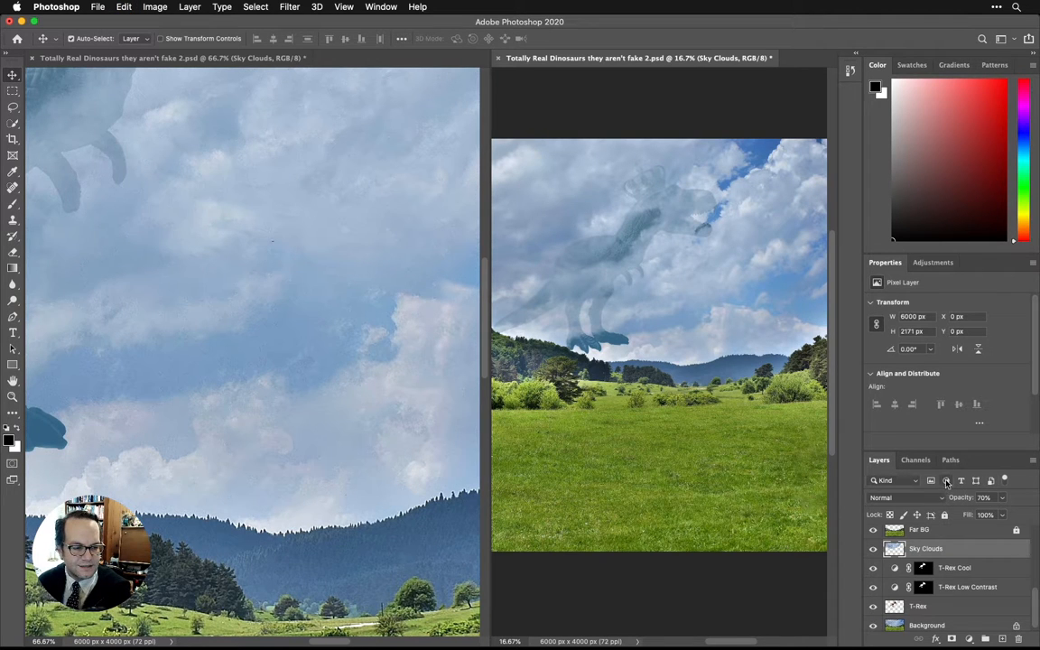
- Lock the Sky Clouds layer and move the linked T-Rex layers down behind the distant hills
click(946, 516)
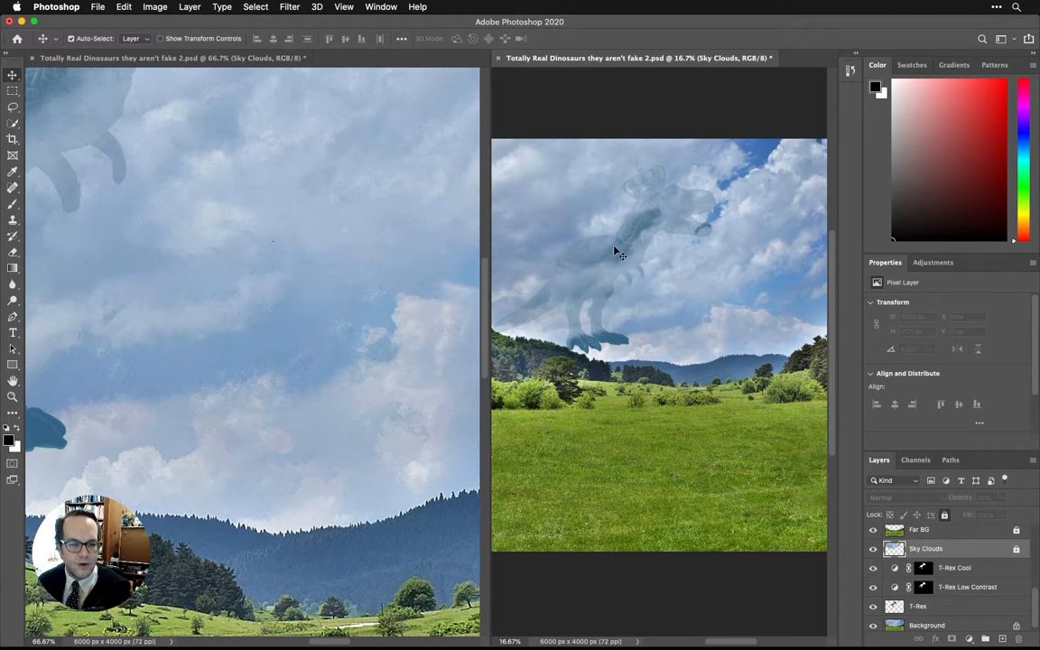
click(954, 571)
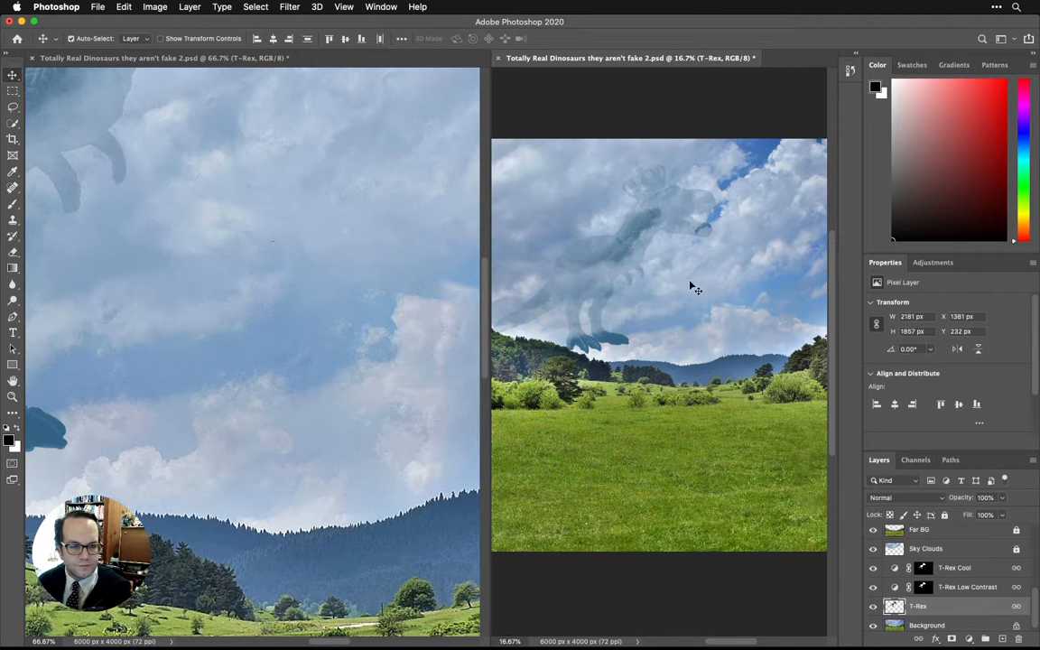
drag(612, 217, 654, 372)
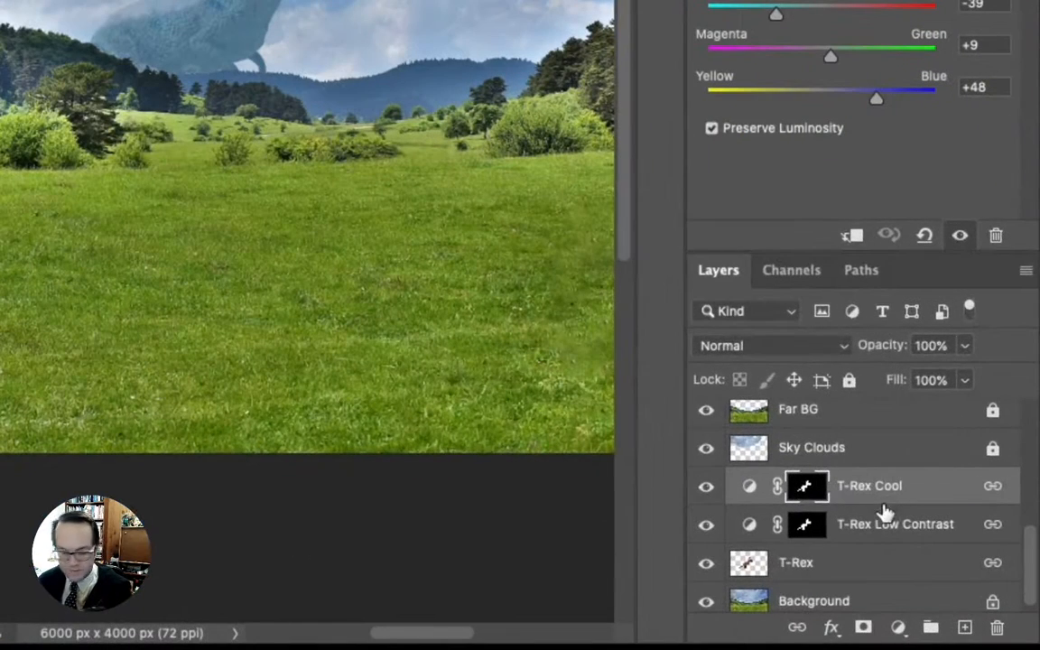
- Group the T-Rex Cool, T-Rex Low Contrast and T-Rex layers together and name the group T-Rex
click(909, 515)
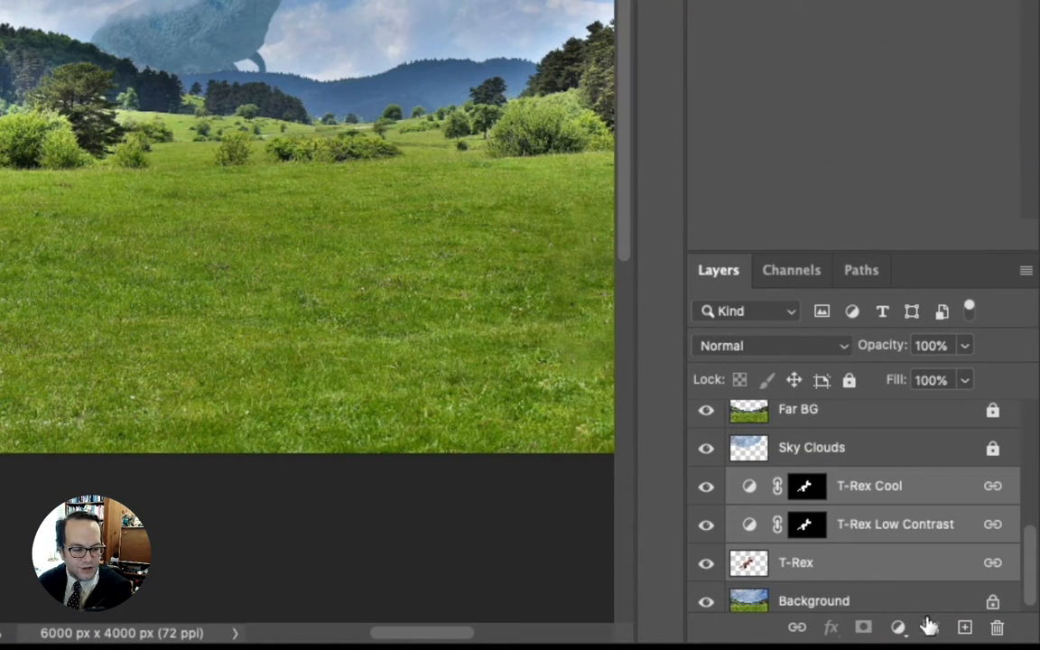
click(931, 630)
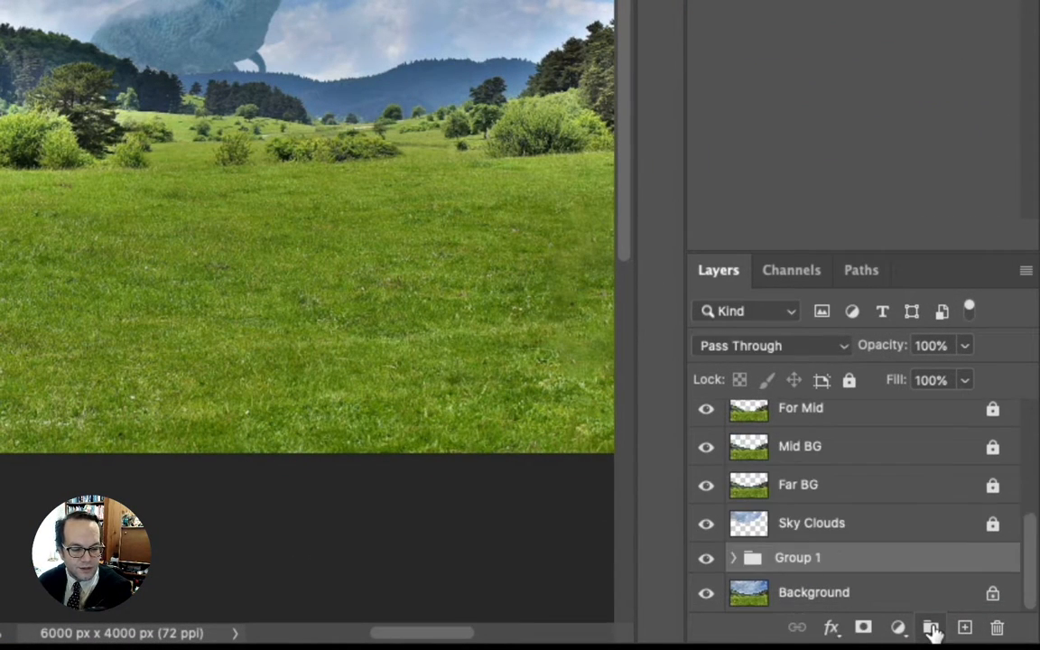
double_click(799, 558)
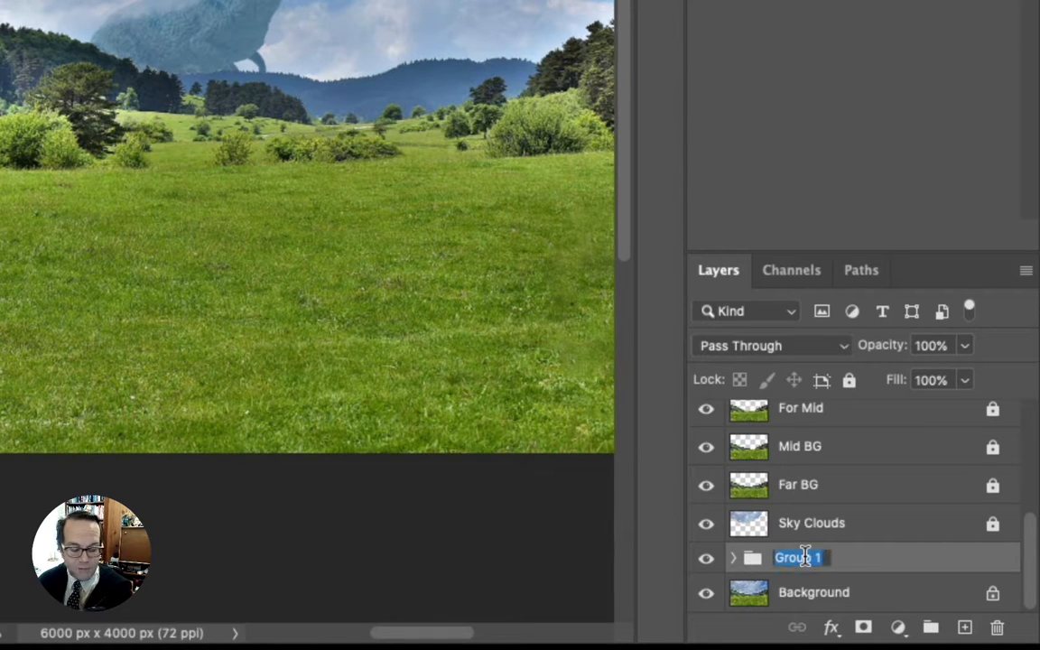
text(T-Re)
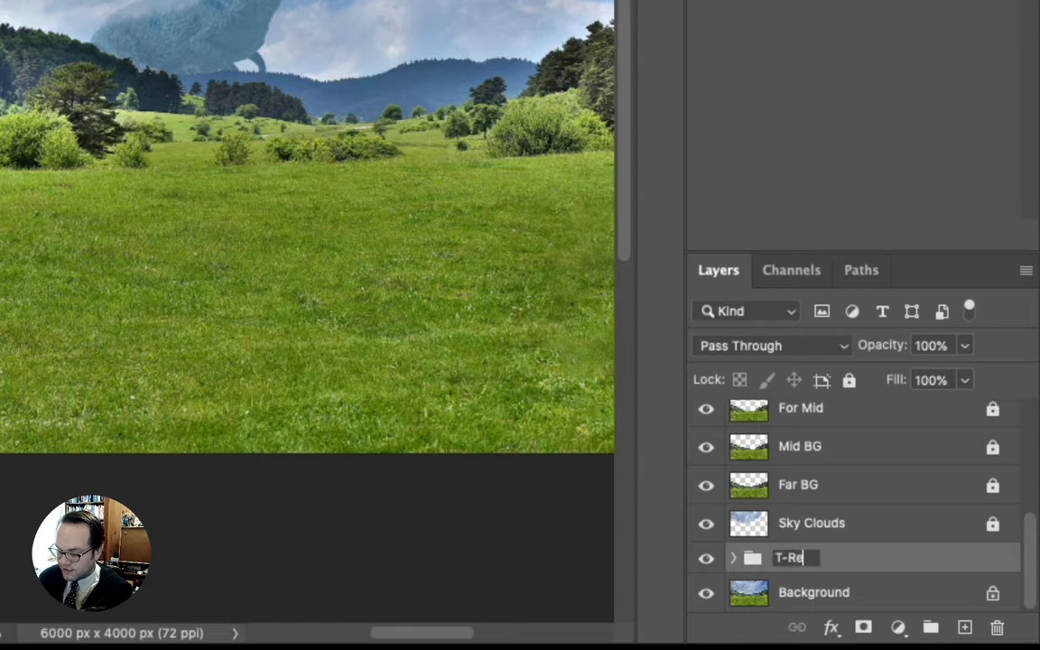
text(x)
key(Return)
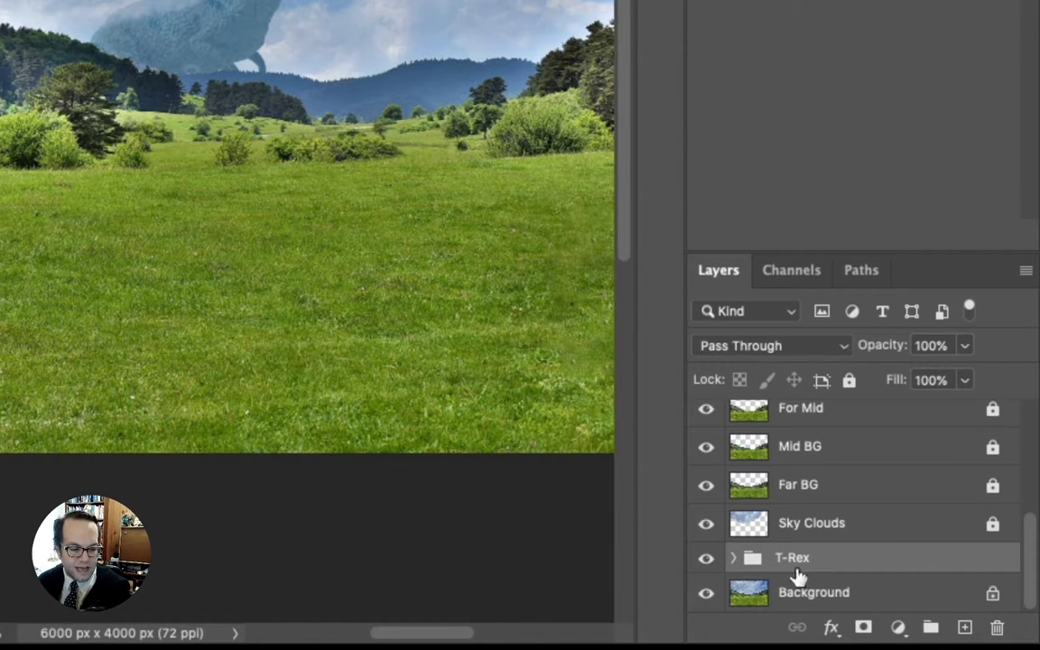
- Expand the T-Rex group to review the layers inside it, and collapse it again
click(734, 558)
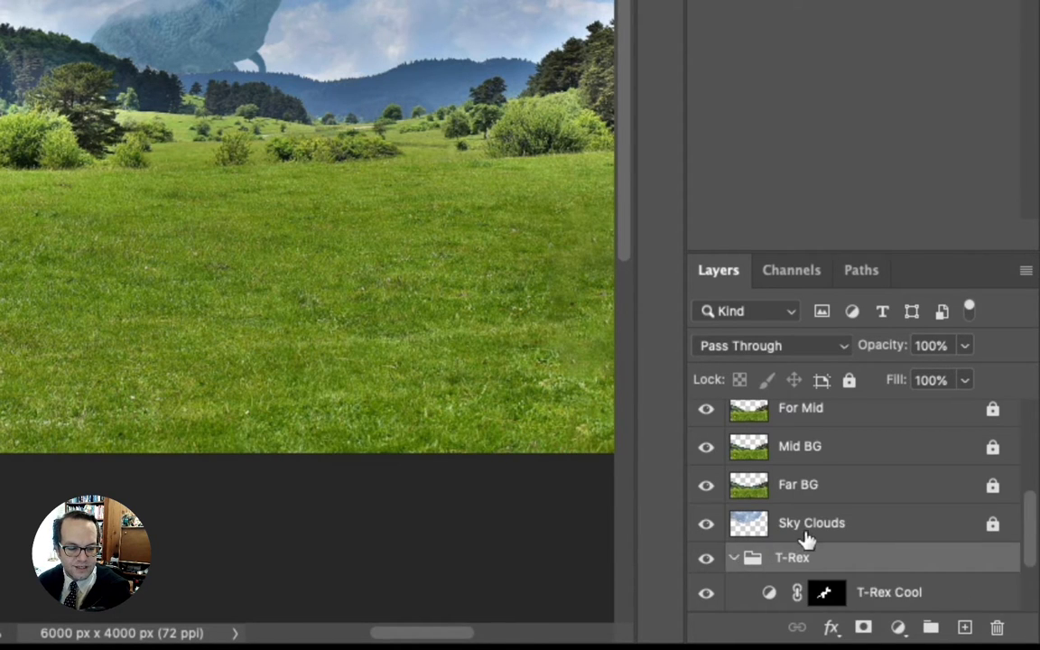
scroll(806, 539, down, 3)
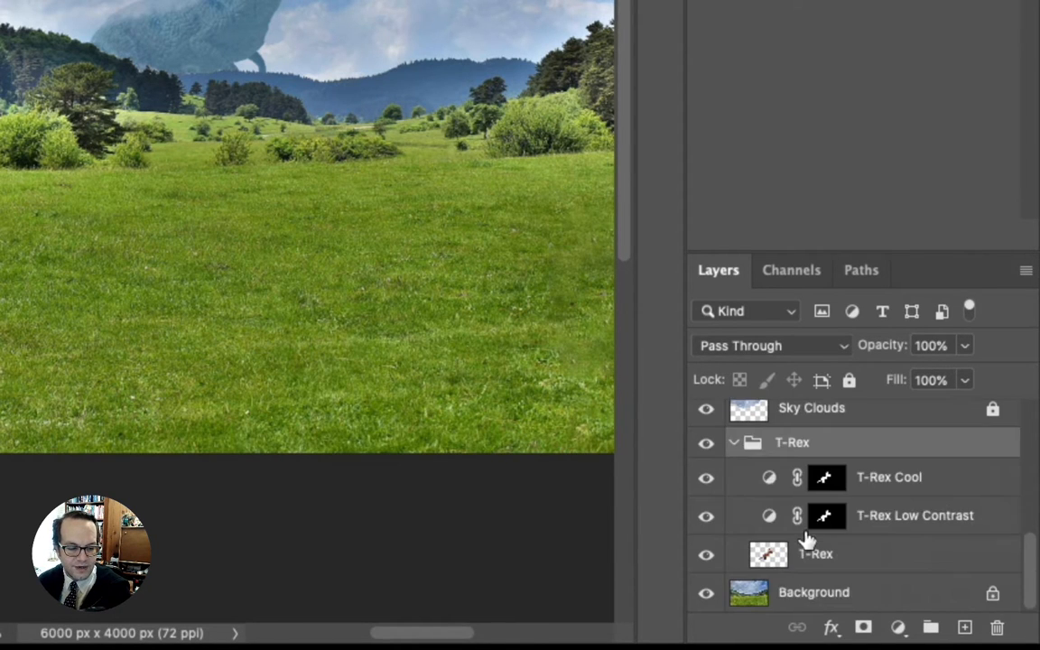
click(734, 444)
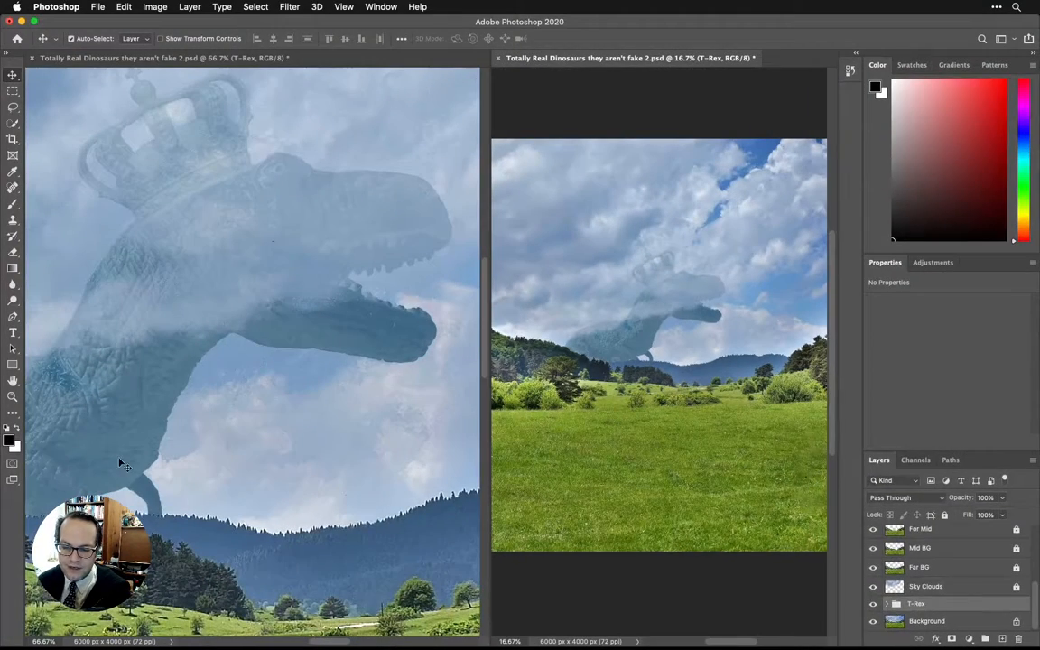
- Inspect the T-Rex's body and where it meets the distant hills in the close-up view
click(124, 465)
drag(85, 452, 240, 458)
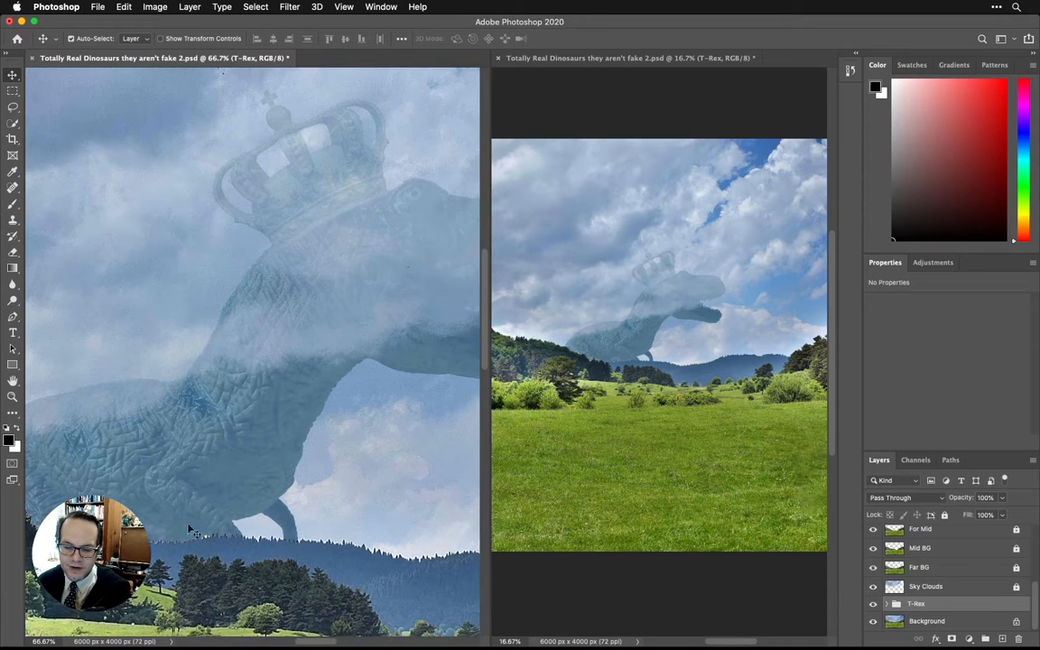